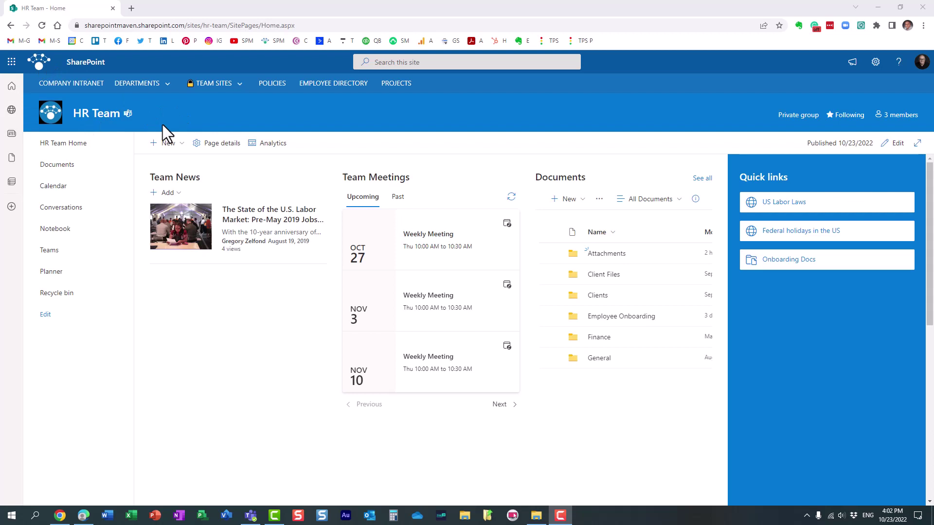
- Open the HR Team site's Site contents from the settings gear
left_click(137, 83)
left_click(875, 61)
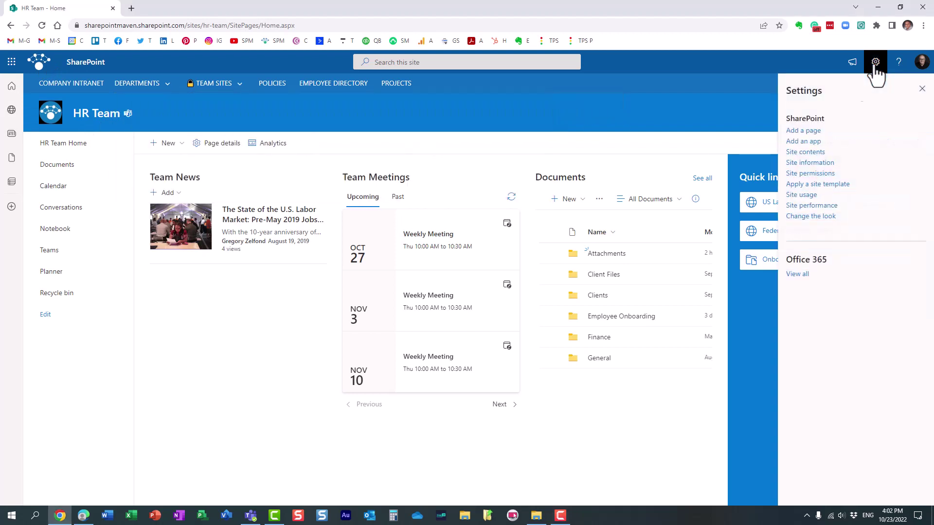
left_click(814, 155)
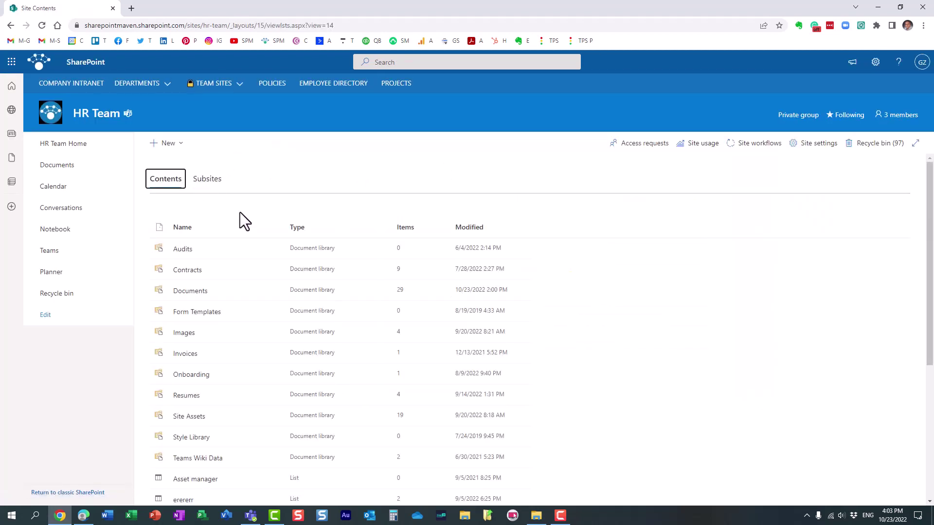
- Start a new subsite from the New menu, then cancel the New SharePoint Site form
left_click(179, 144)
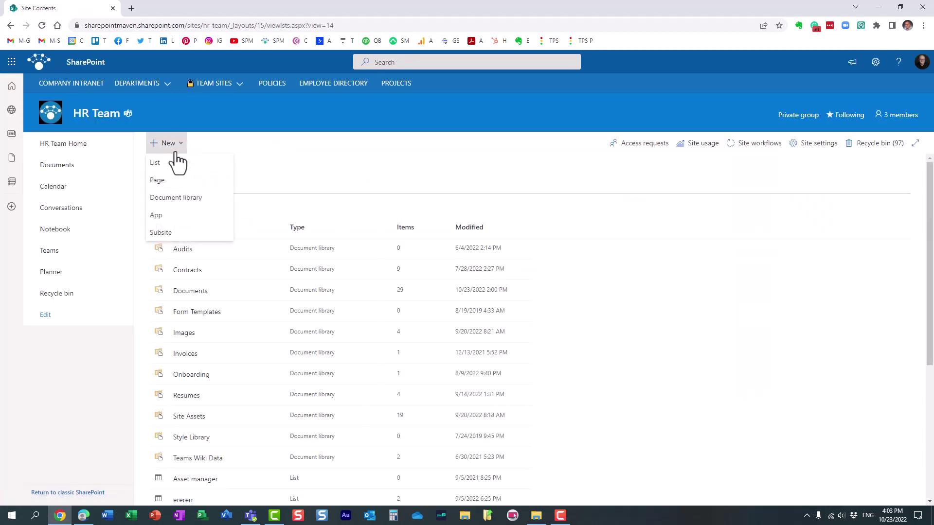
left_click(181, 234)
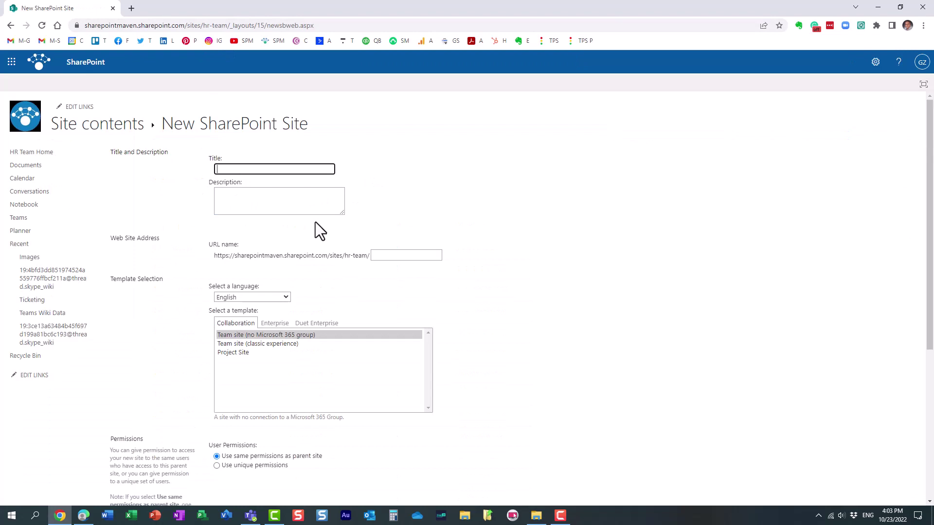
scroll(608, 408, "down", 5)
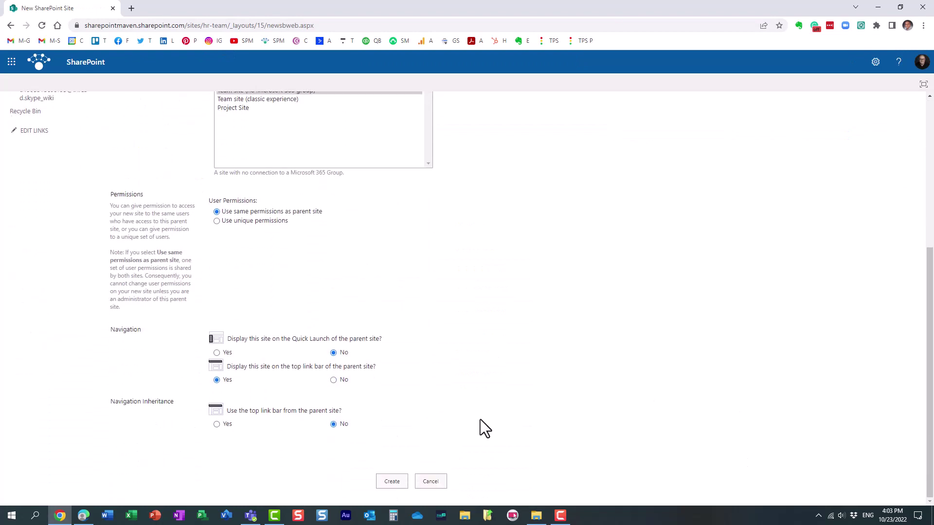
left_click(431, 486)
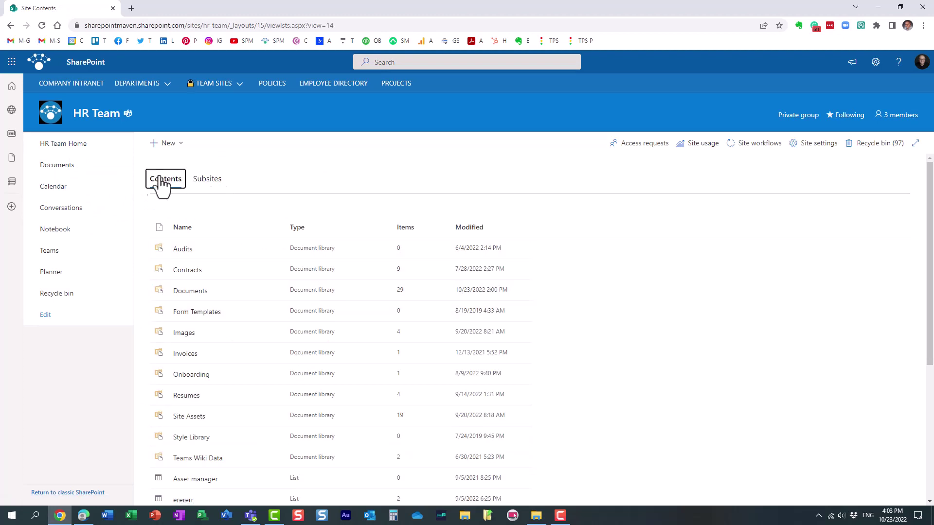
- Return to the HR Team home and open the SharePoint start page in a new tab
left_click(64, 146)
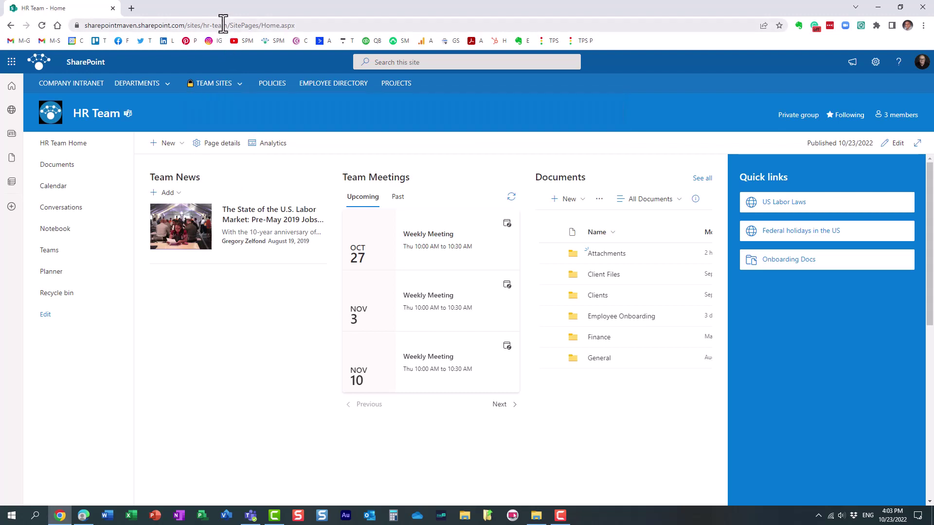
mouse_move(193, 80)
left_click(12, 62)
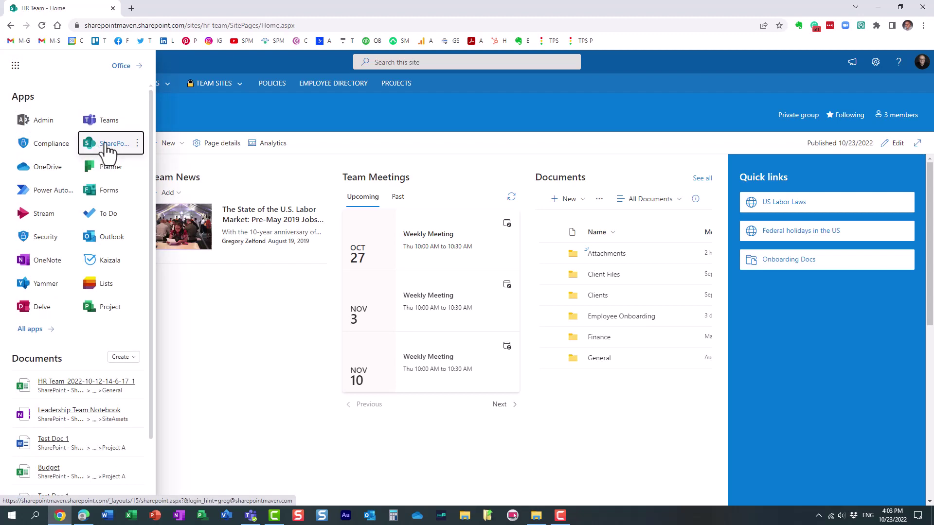
left_click(137, 143)
left_click(175, 164)
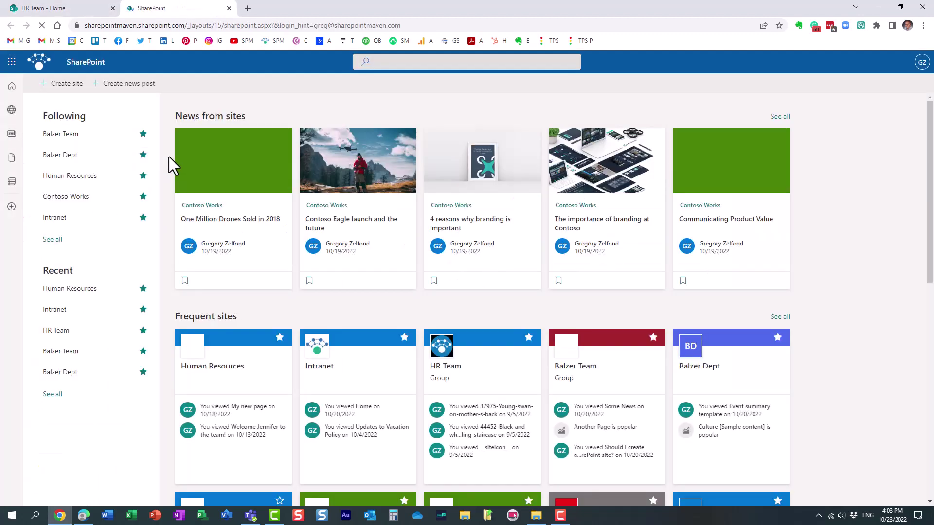
- Begin creating a site on the start page, then close the panel and discard it
left_click(62, 83)
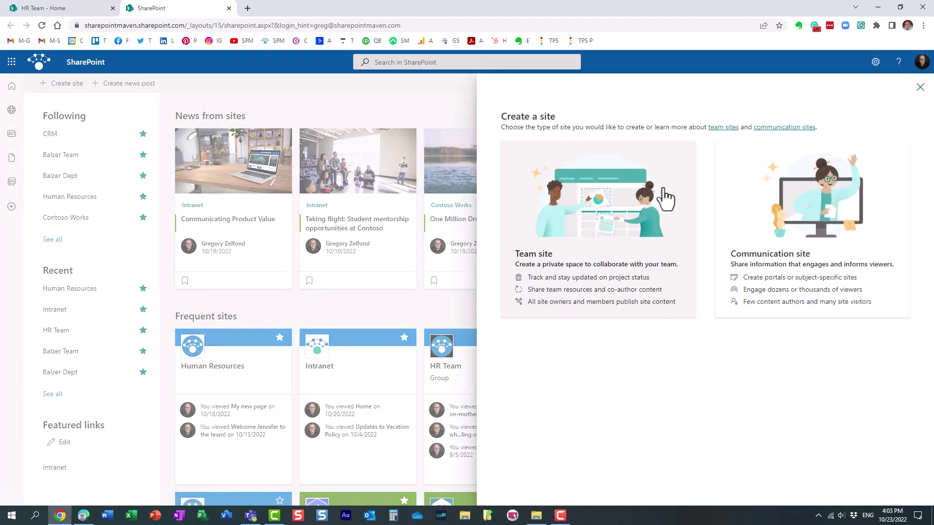
left_click(923, 90)
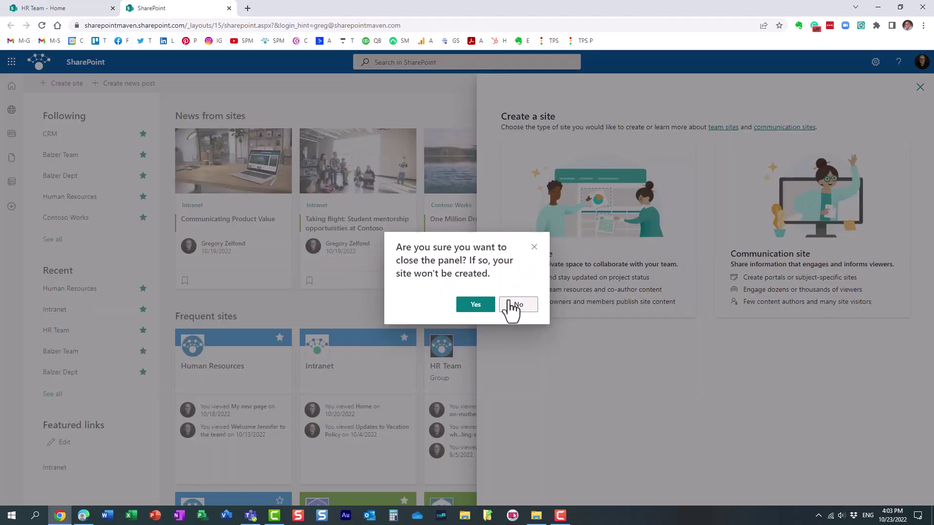
left_click(477, 305)
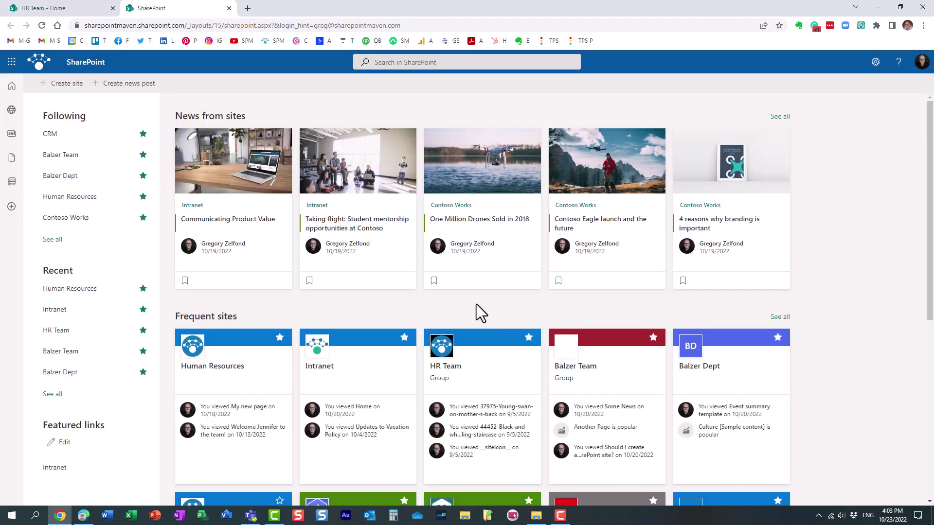
- Back on the HR Team tab, go to the Human Resources department site
left_click(51, 7)
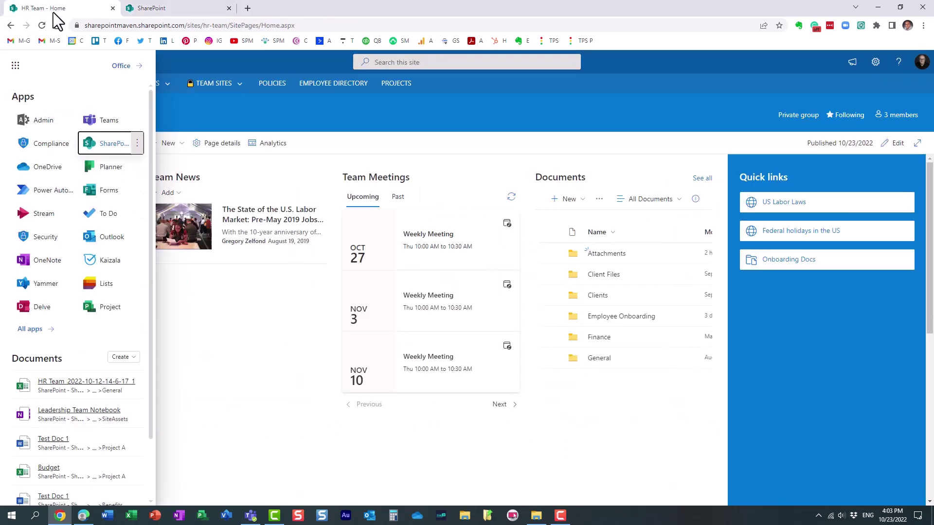
left_click(605, 110)
mouse_move(148, 85)
left_click(162, 140)
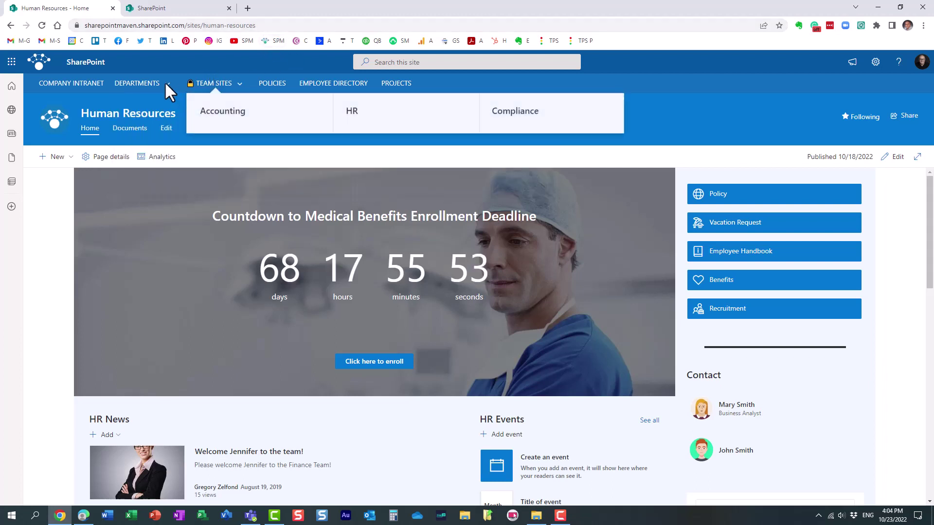
- Visit the Accounting department site, then go to the HR Team site through Team Sites
mouse_move(164, 81)
left_click(148, 127)
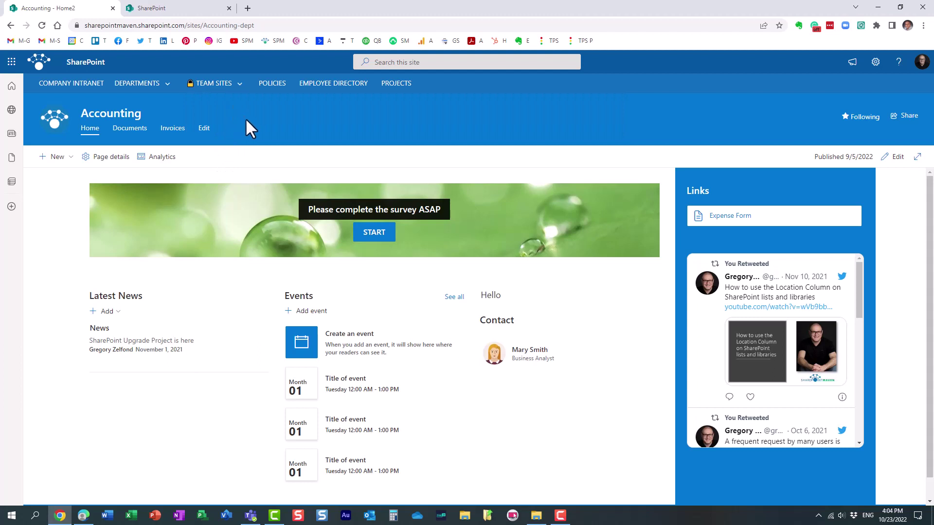
mouse_move(211, 83)
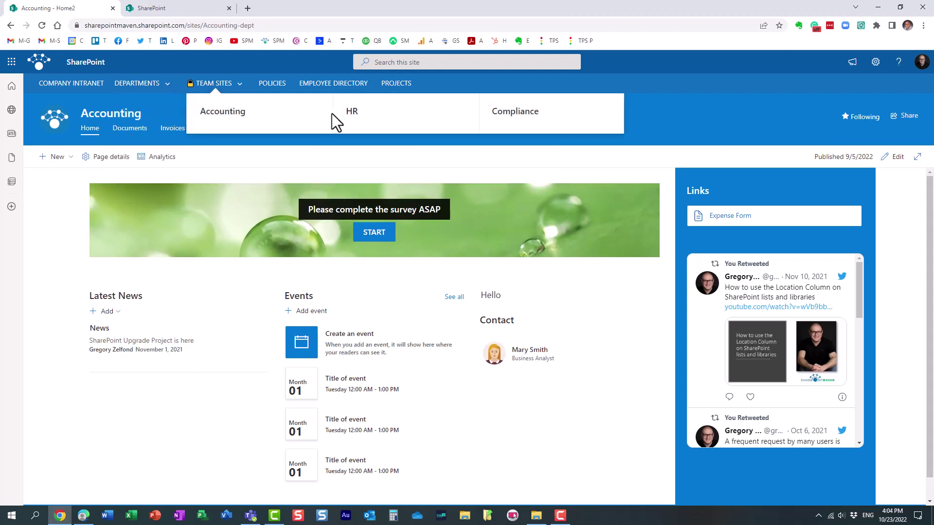
left_click(349, 115)
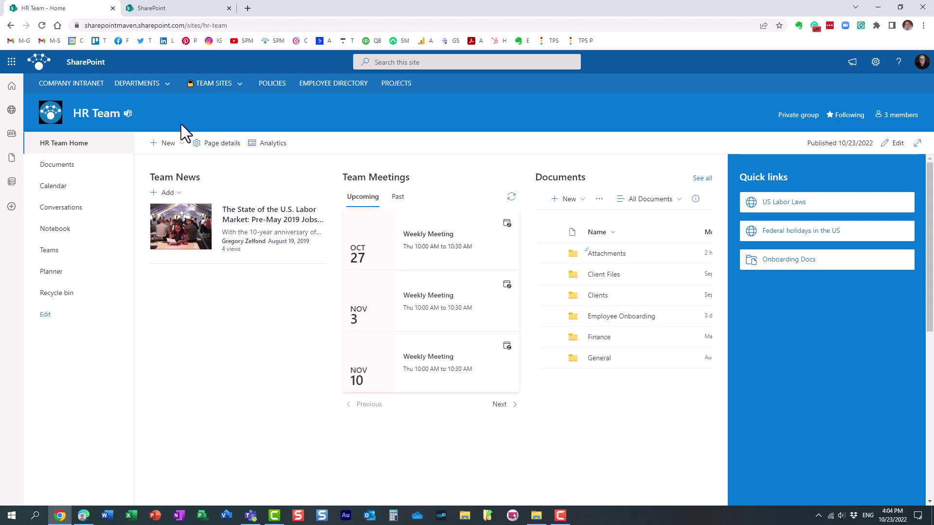
left_click(167, 84)
mouse_move(162, 83)
- View the HR Team site contents and its New menu, then go to the Company Intranet home
left_click(875, 62)
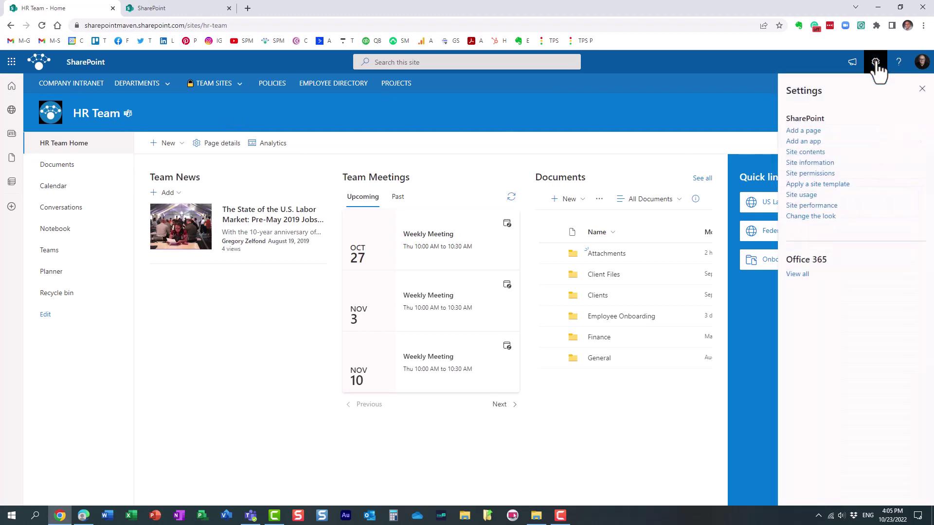
left_click(815, 155)
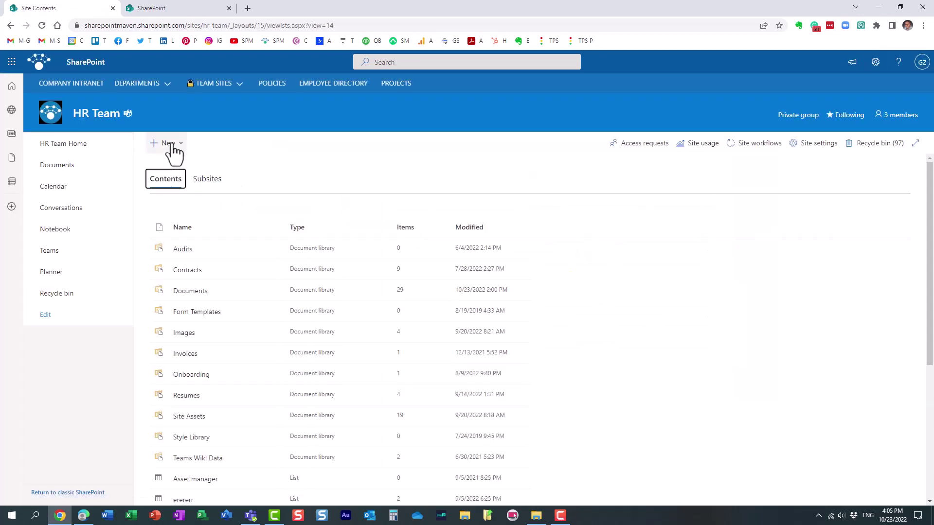
left_click(171, 145)
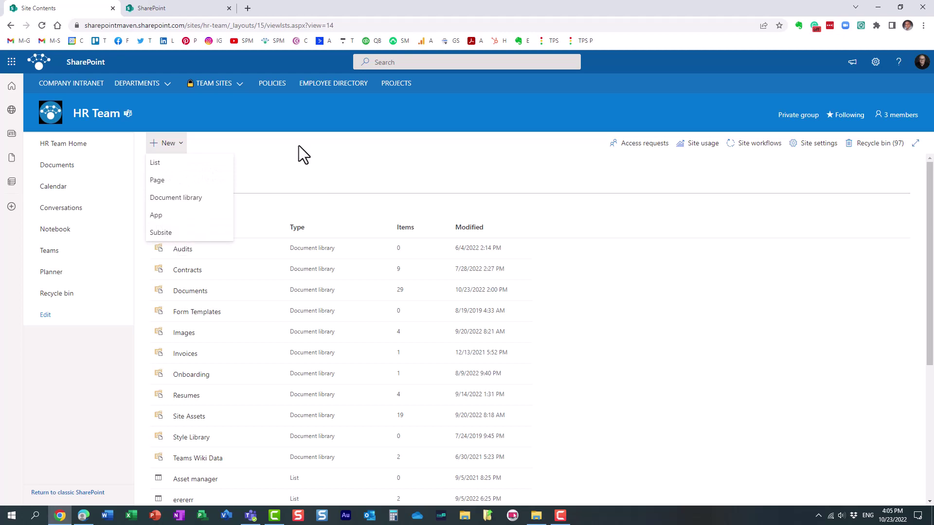
left_click(86, 86)
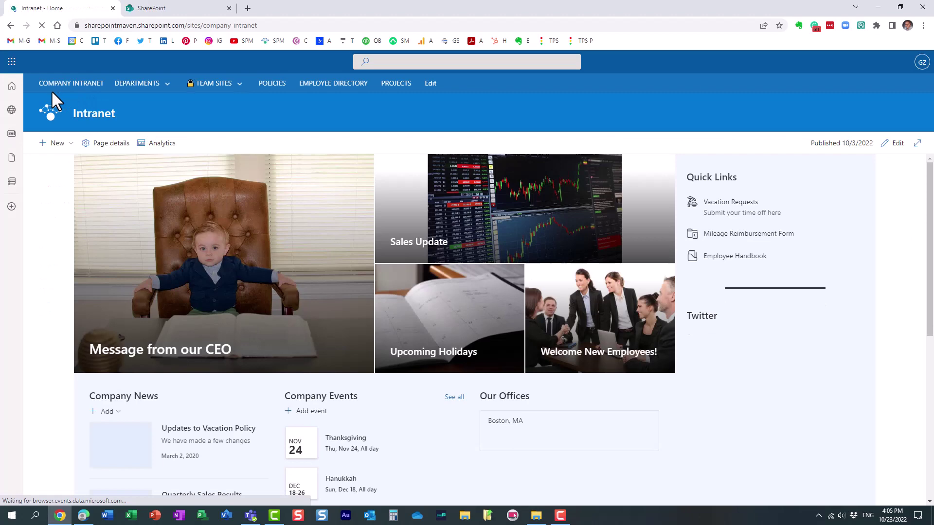
- Switch between the SharePoint start page and Intranet tabs, closing the apps panel
left_click(12, 63)
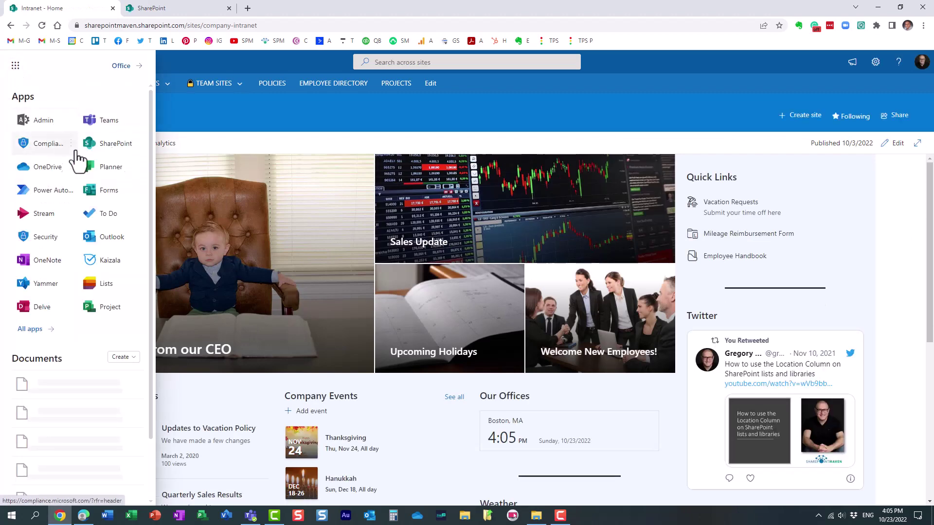
left_click(156, 8)
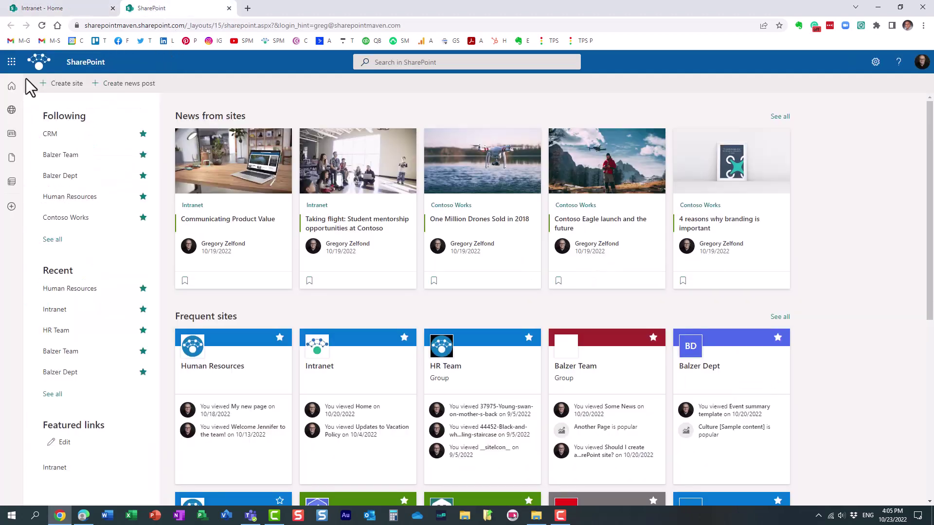
left_click(70, 9)
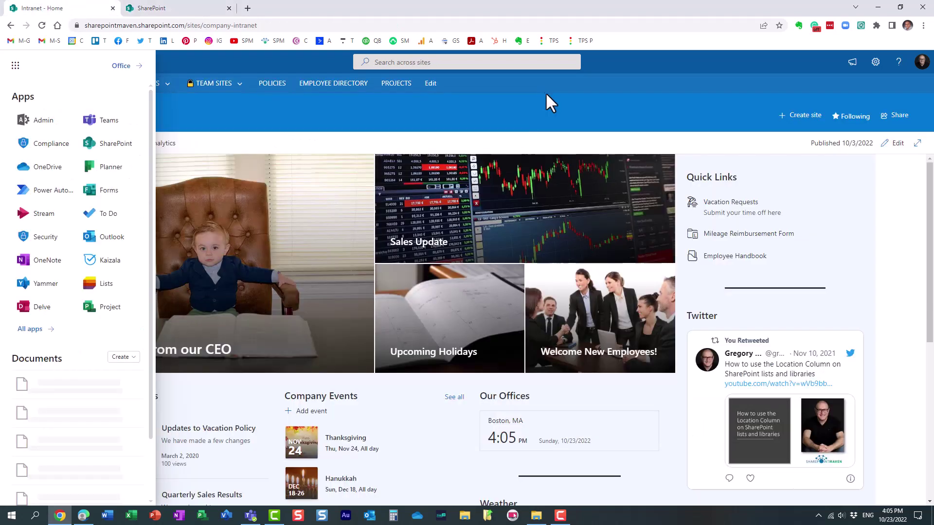
left_click(546, 117)
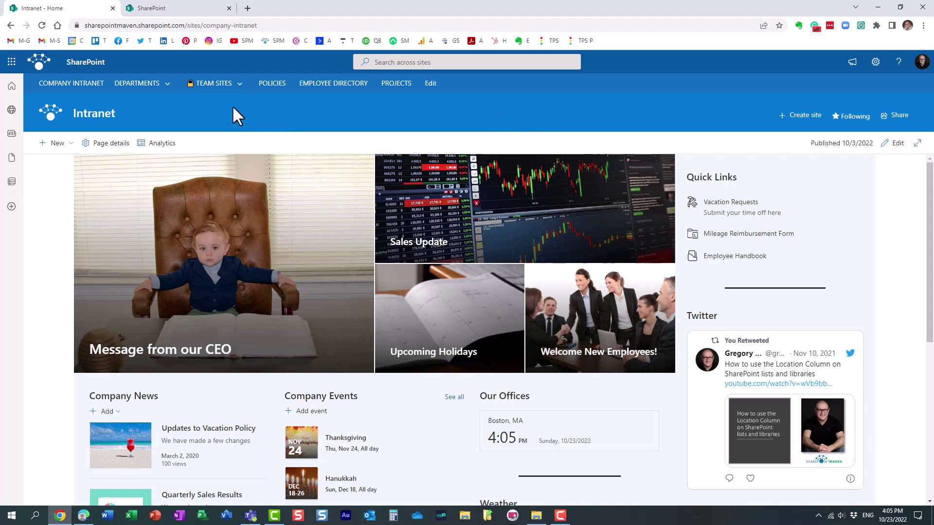
- Briefly open the Next steps and Settings panels on the Intranet site, then close them
left_click(861, 68)
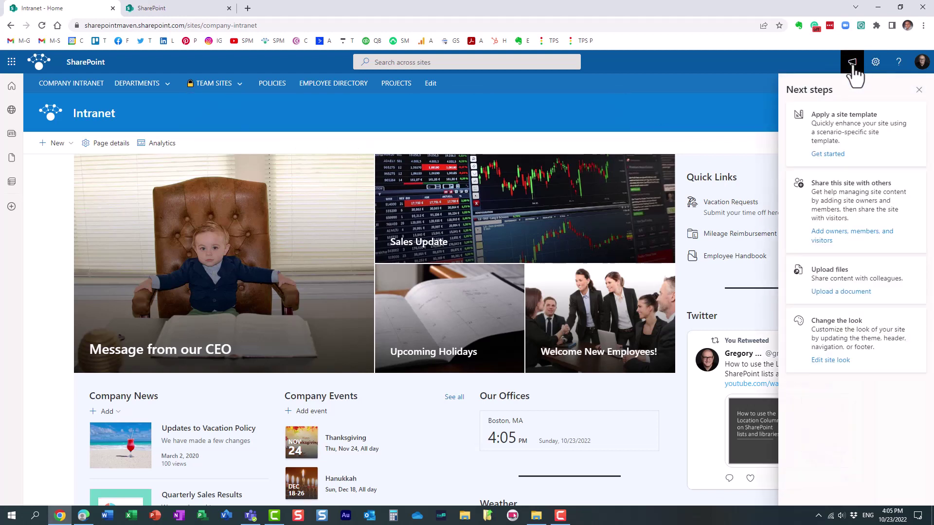
left_click(875, 63)
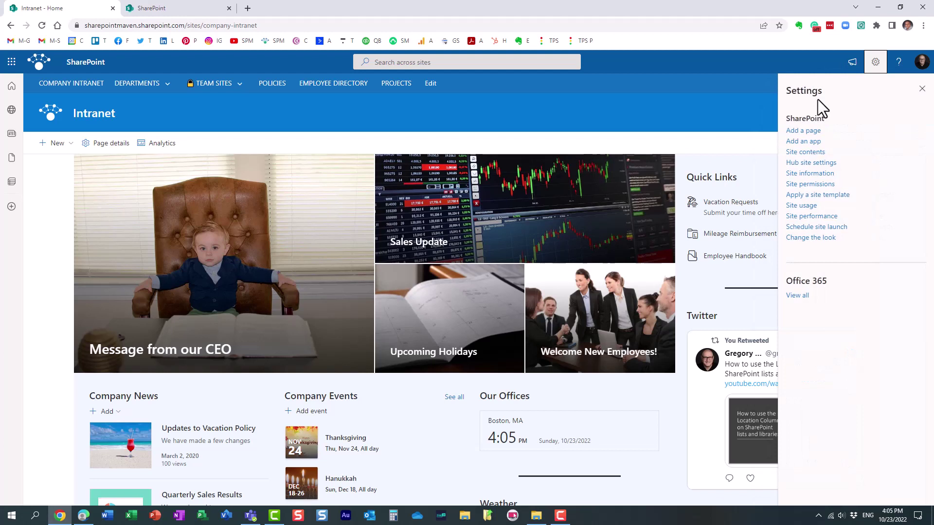
left_click(922, 88)
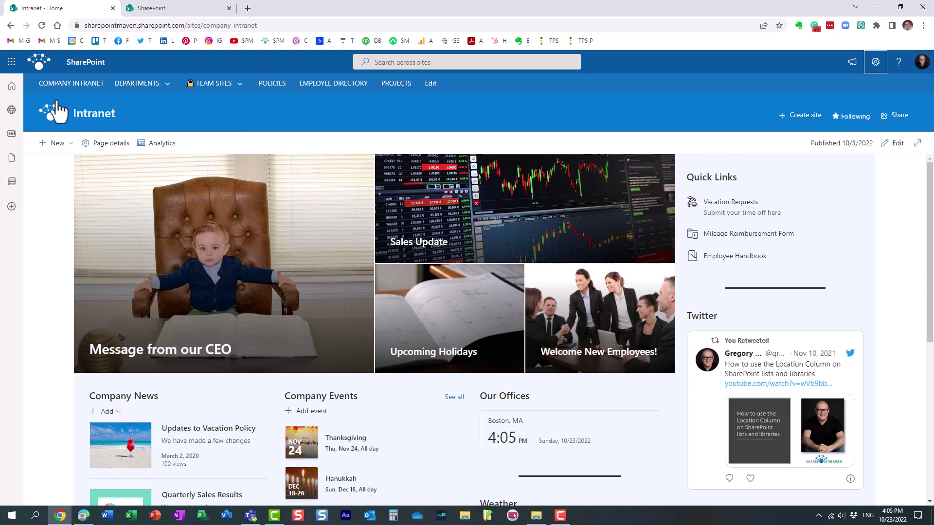
- Go to Admin via the app launcher and open the SharePoint admin center's classic Settings page
left_click(11, 63)
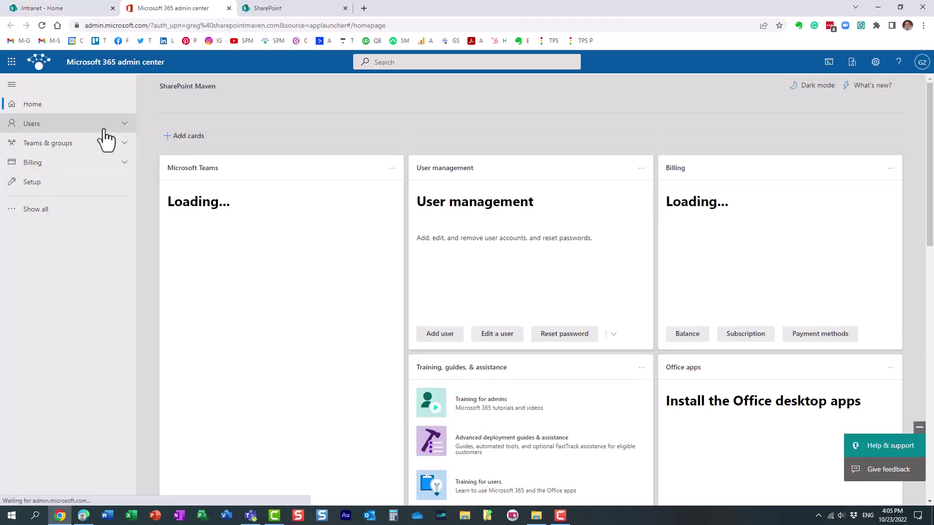
left_click(45, 211)
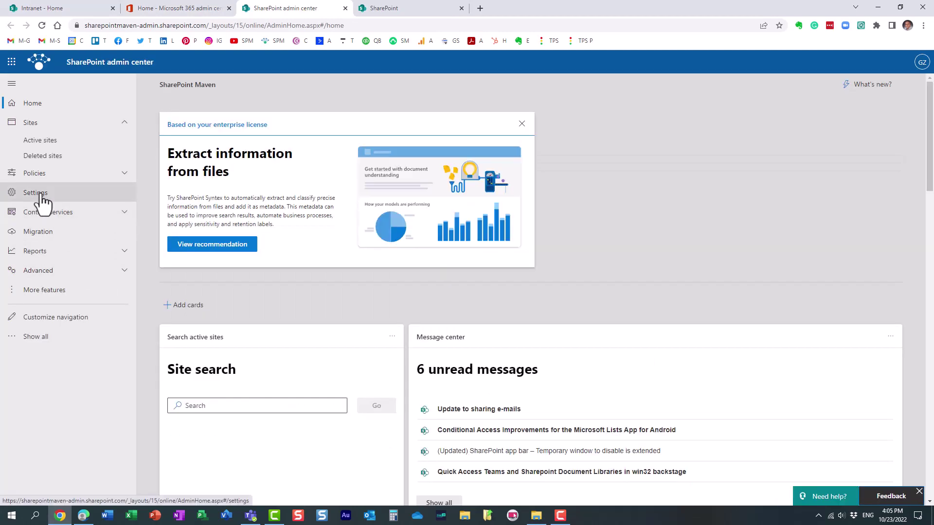
left_click(42, 194)
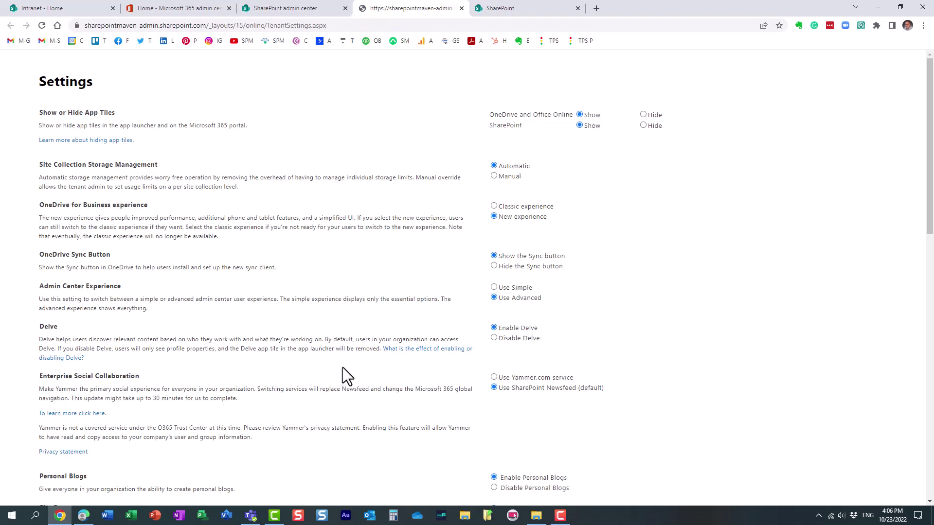
- Scroll to Subsite Creation and select 'Disable subsite creation for all sites'
scroll(309, 352, "down", 5)
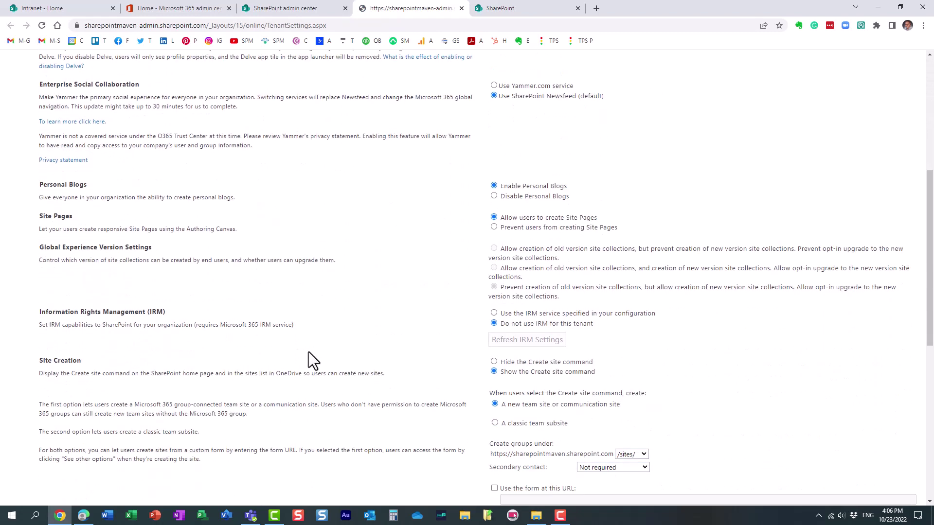
scroll(308, 352, "down", 2)
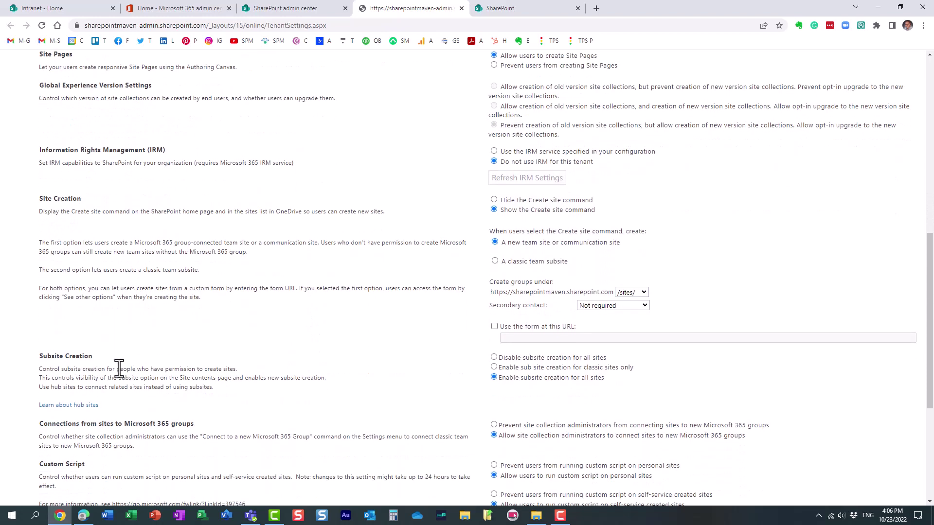
left_click(32, 358, "shift")
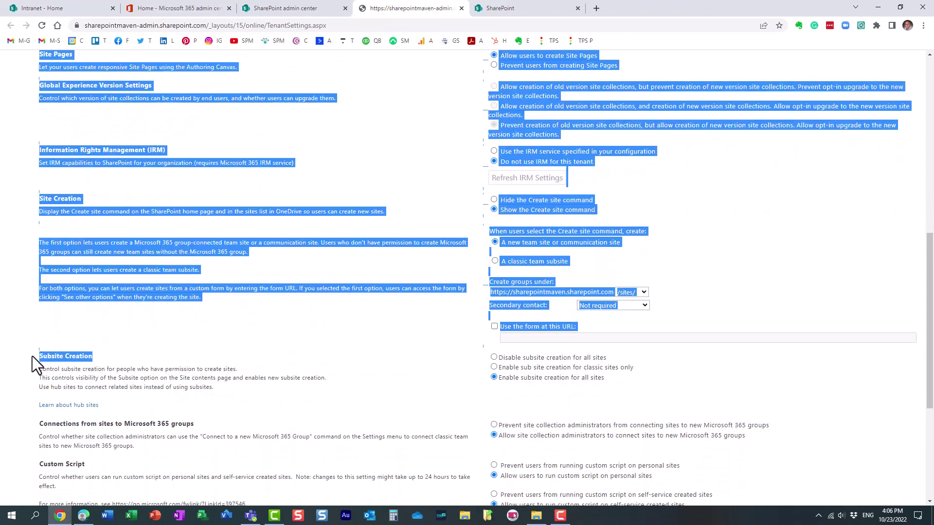
left_click(64, 357)
double_click(69, 358)
left_click(329, 359)
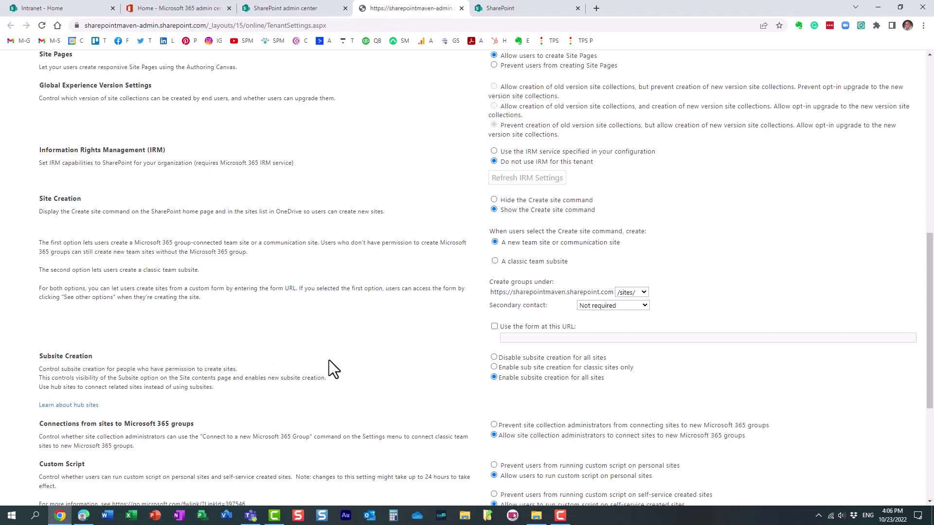
- Scroll to the bottom of the Settings page and cancel back to the admin center home
scroll(480, 342, "down", 2)
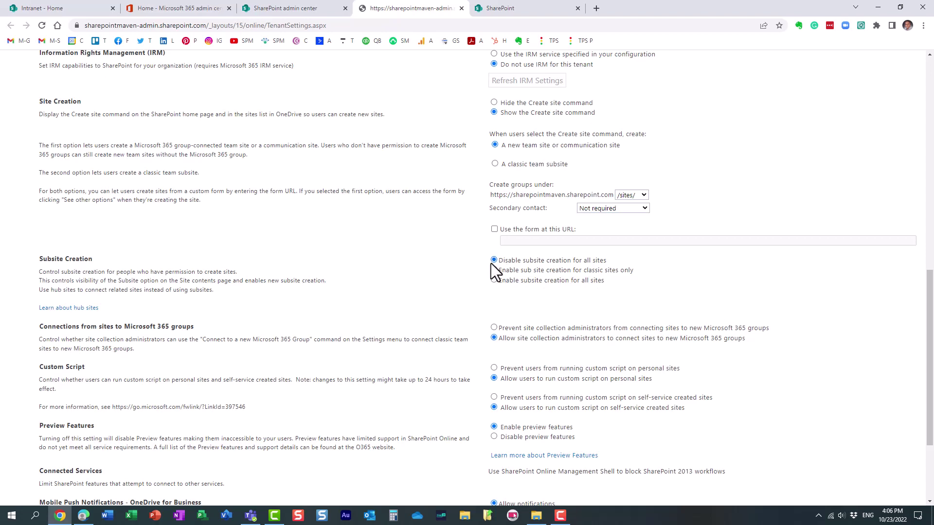
scroll(549, 371, "down", 3)
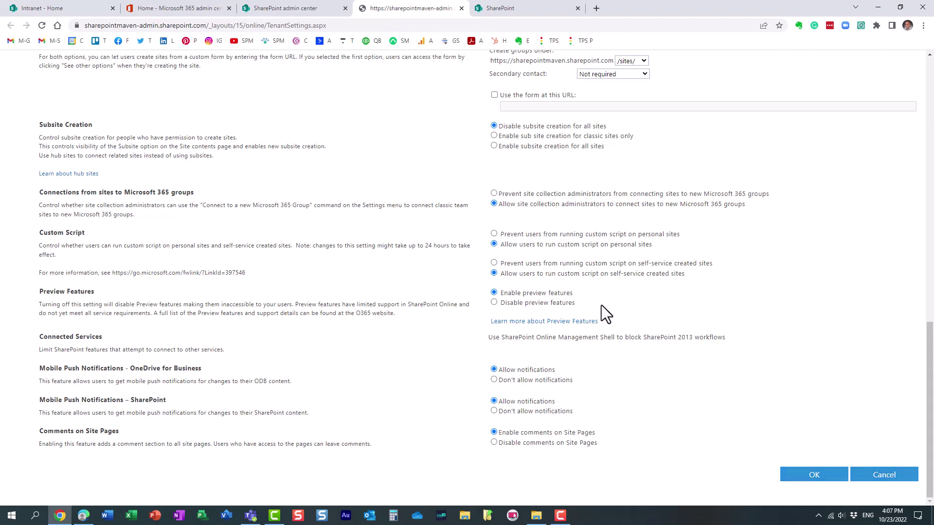
left_click(885, 472)
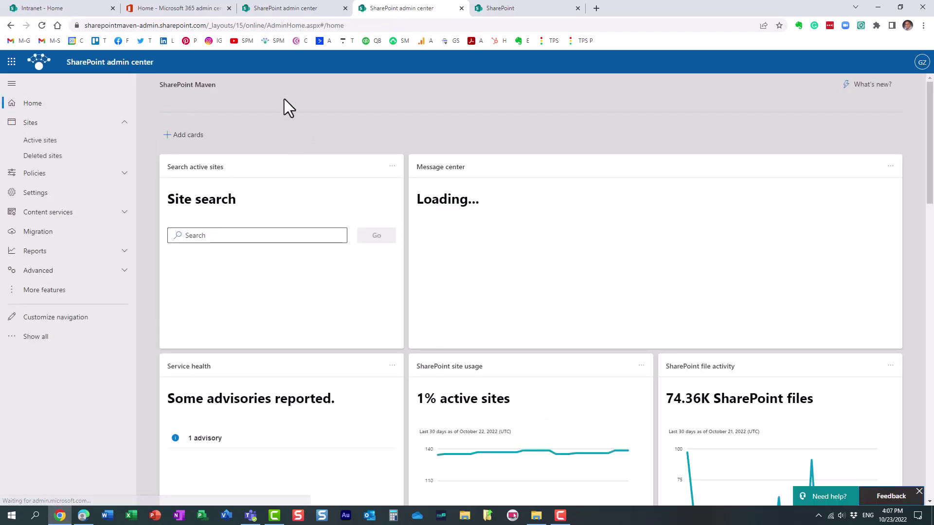
- On the Intranet tab, open Site contents and view the site's subsites
left_click(68, 12)
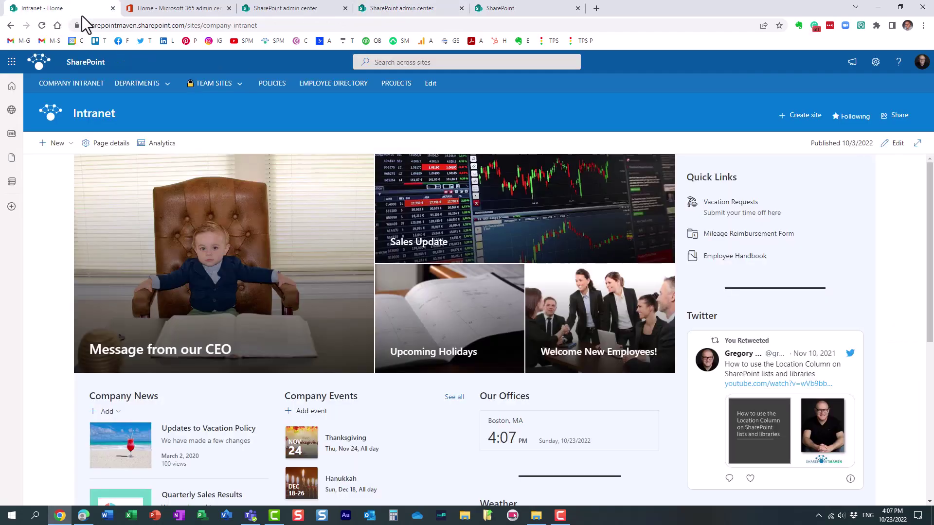
left_click(876, 62)
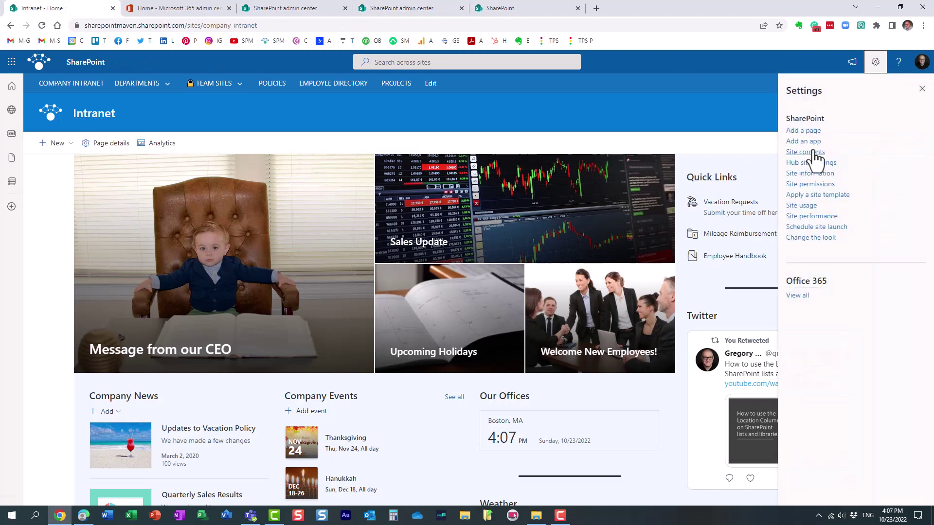
left_click(815, 155)
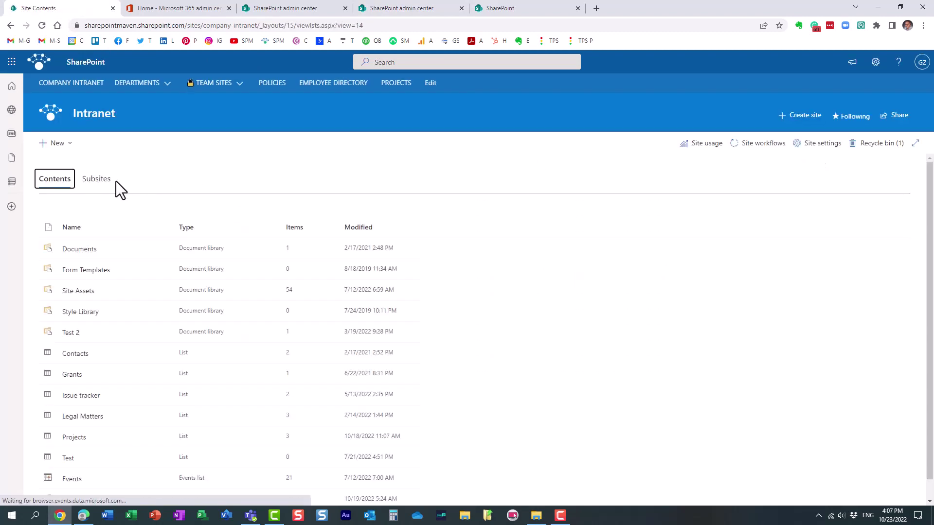
left_click(97, 180)
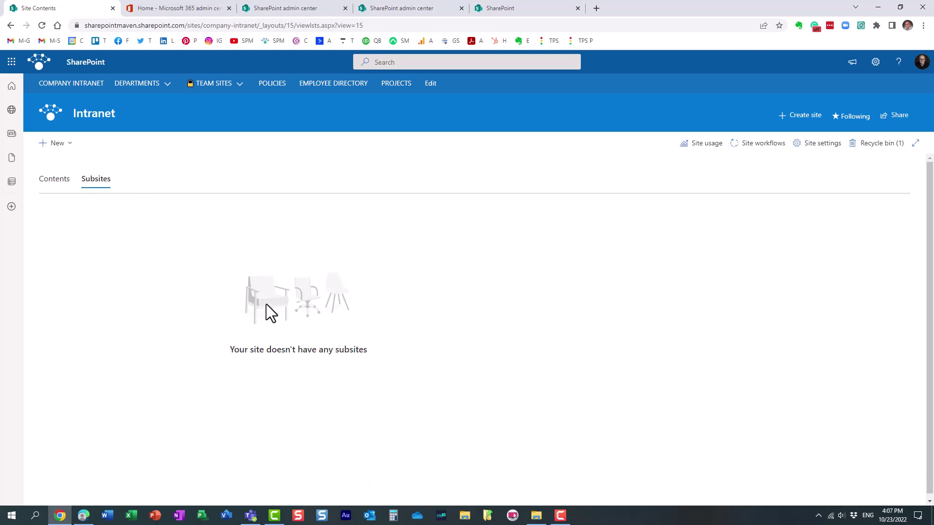
- Back in Contents, check the New menu options including Subsite, then return to the Intranet home
left_click(57, 181)
left_click(64, 144)
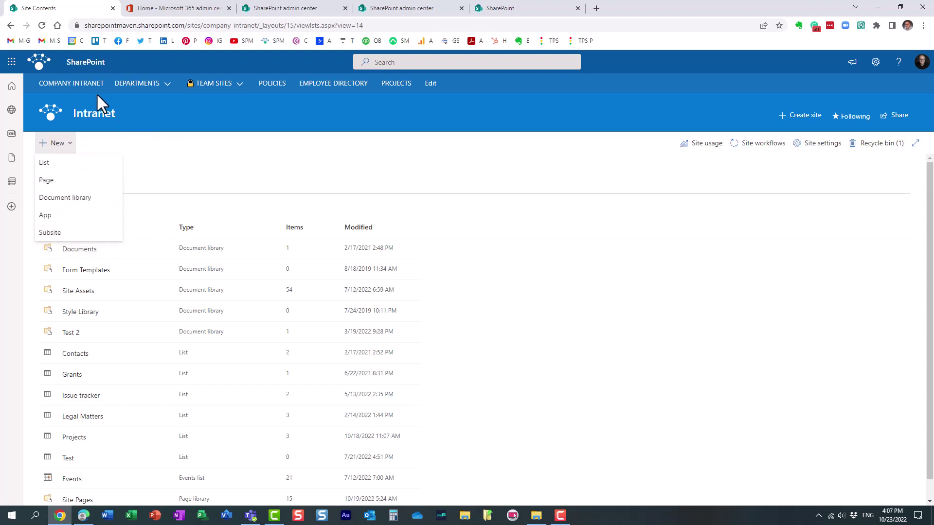
left_click(87, 84)
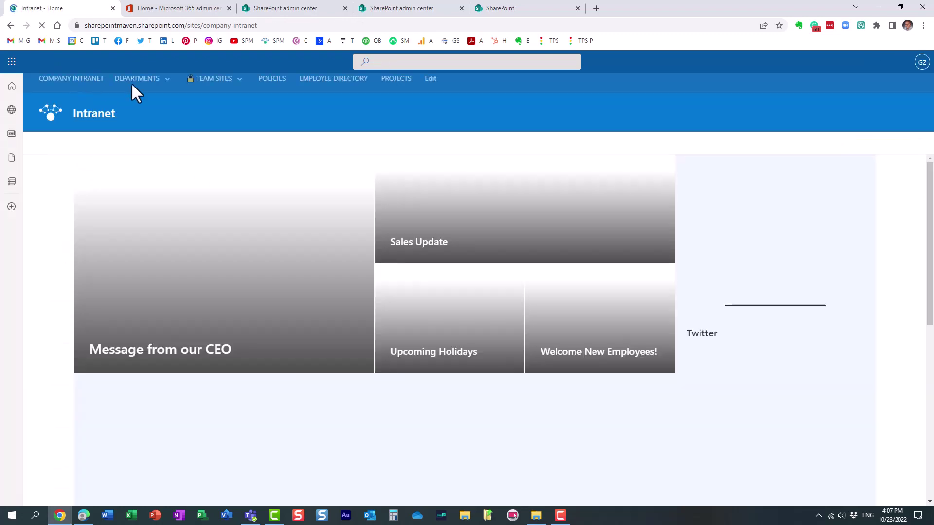
mouse_move(136, 83)
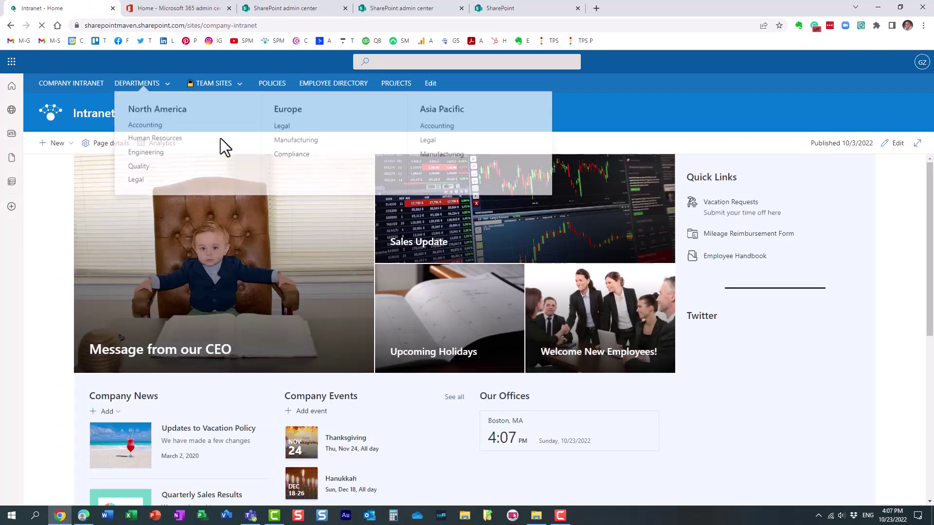